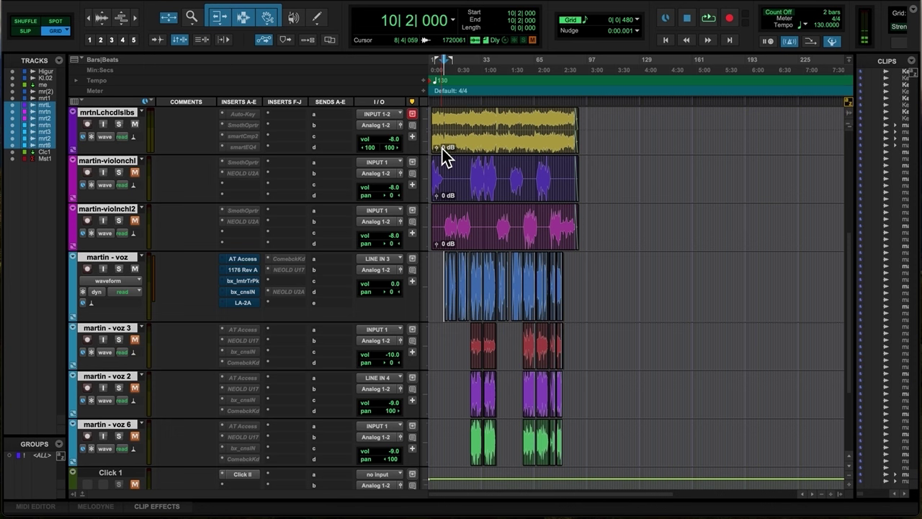
Audition the lead vocal with its inserts bypassed, and take Auto-Tune Access out of bypass to hear its pitch correction during playback.
key("space")
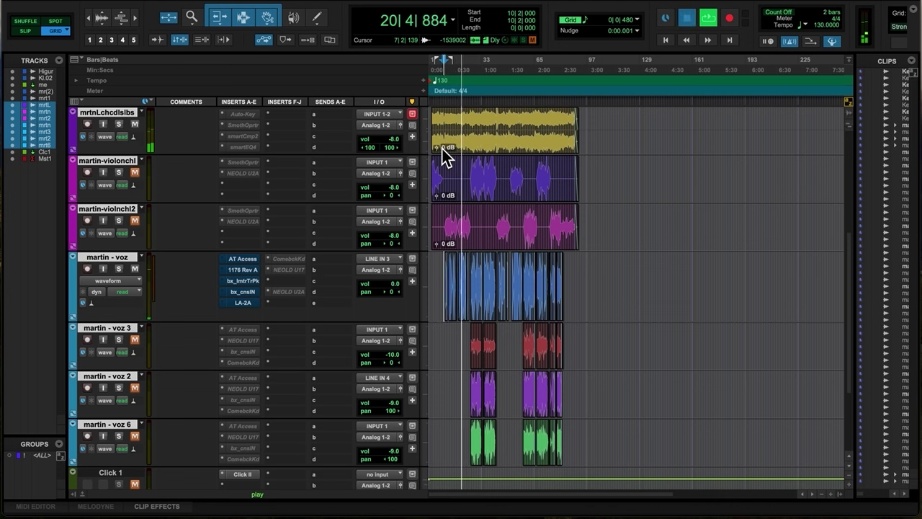
key("space")
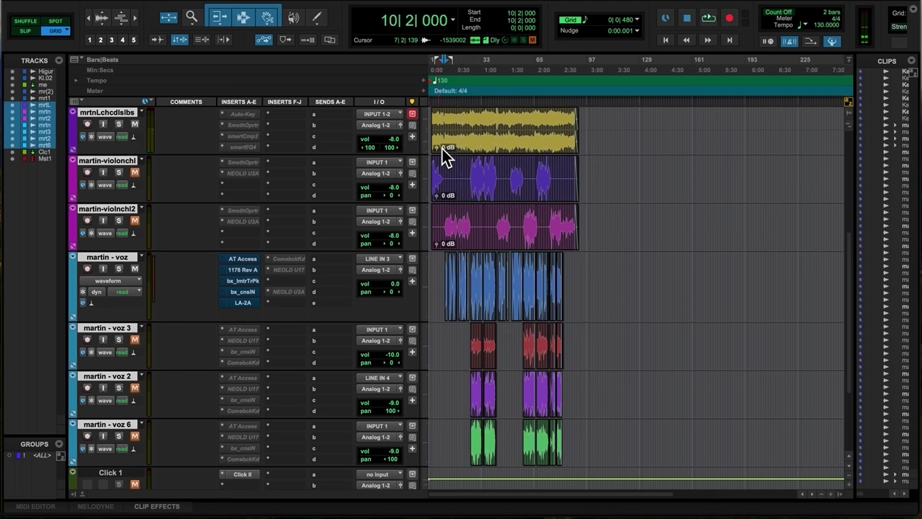
left_click(245, 260)
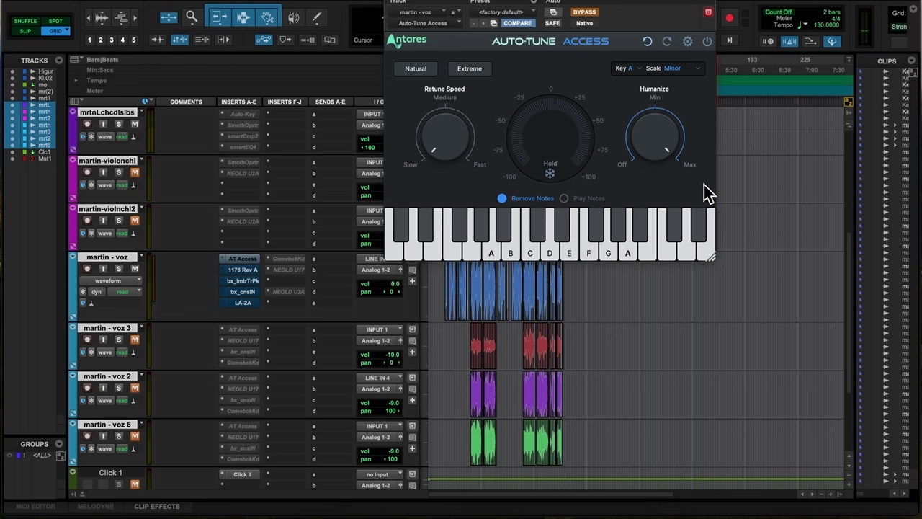
left_click(598, 16)
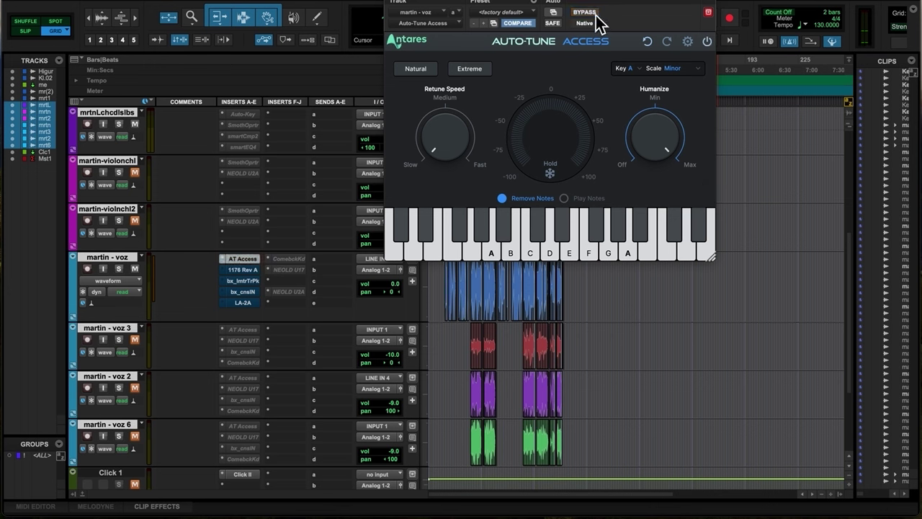
key("space")
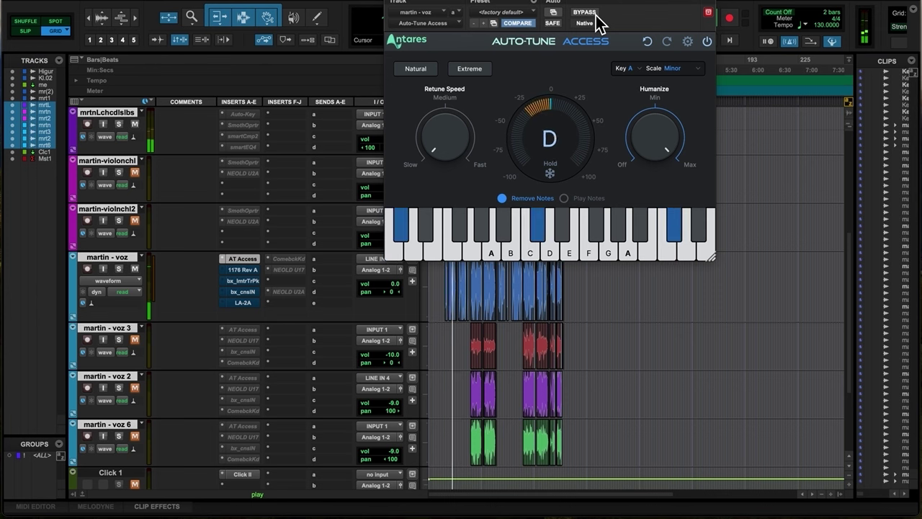
key("space")
left_click(395, 3)
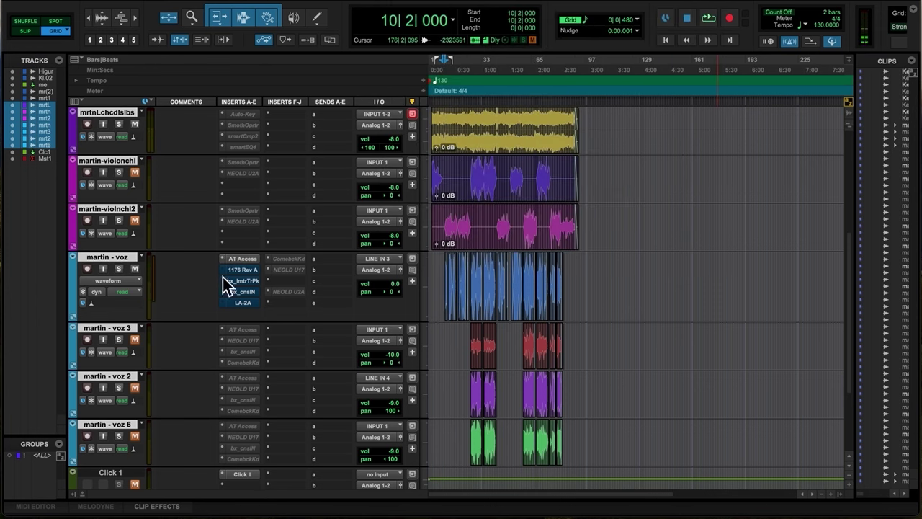
Take the 1176 Rev A compressor on the lead vocal track out of bypass while playing the song.
left_click(243, 270)
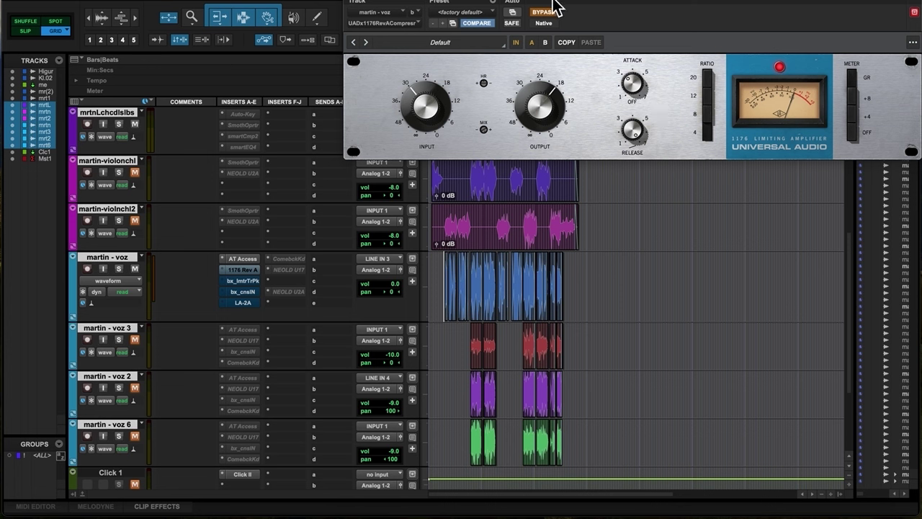
key("space")
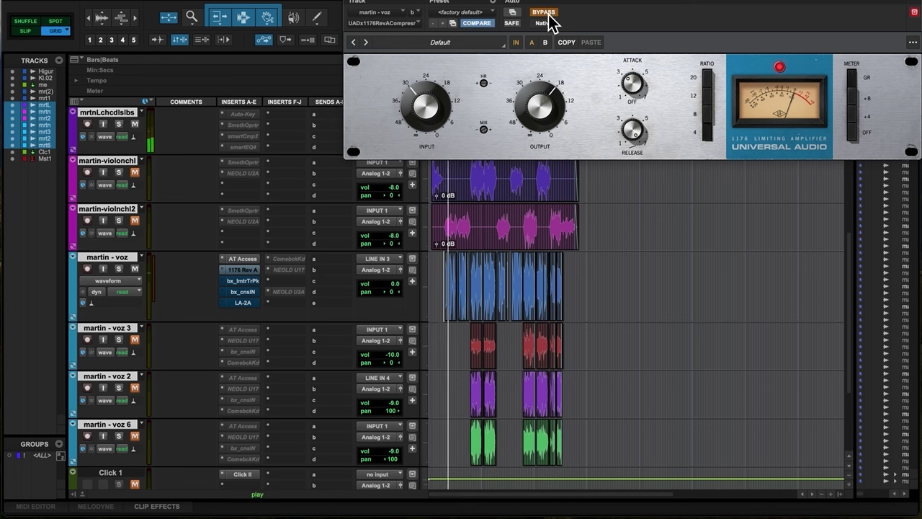
left_click(549, 15)
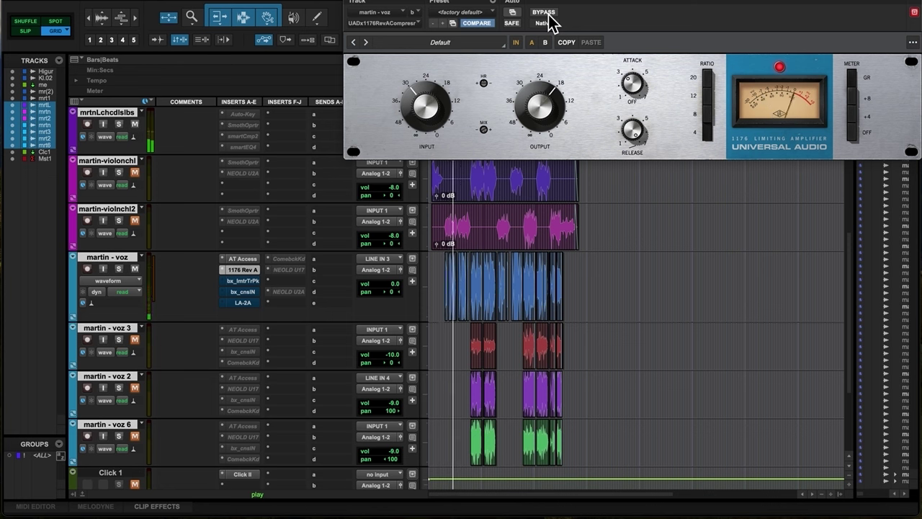
key("space")
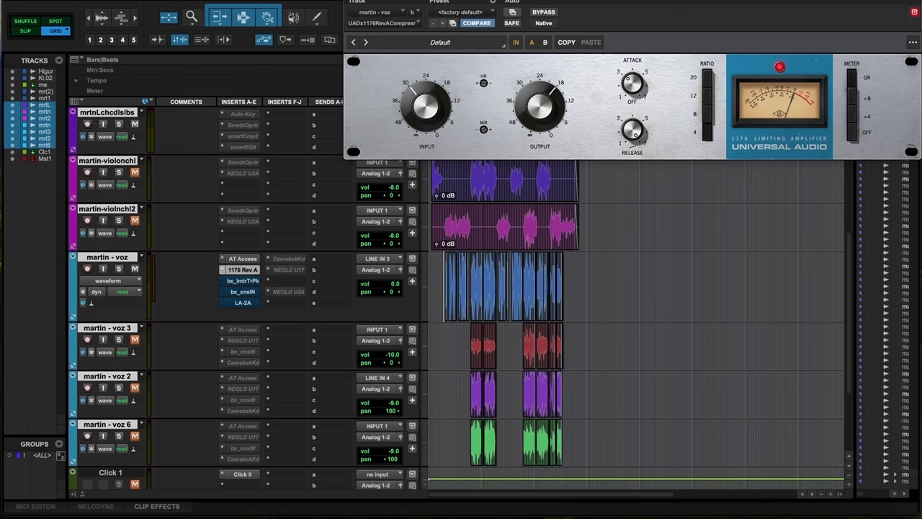
Review the bx_limiter True Peak settings on the lead vocal and play the song from bar 29 with the limiter bypassed.
left_click(245, 281)
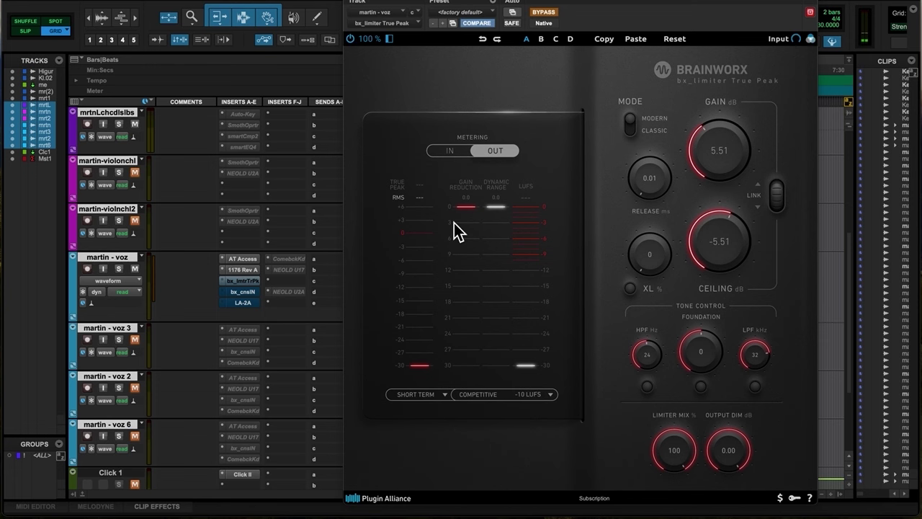
left_click(353, 2)
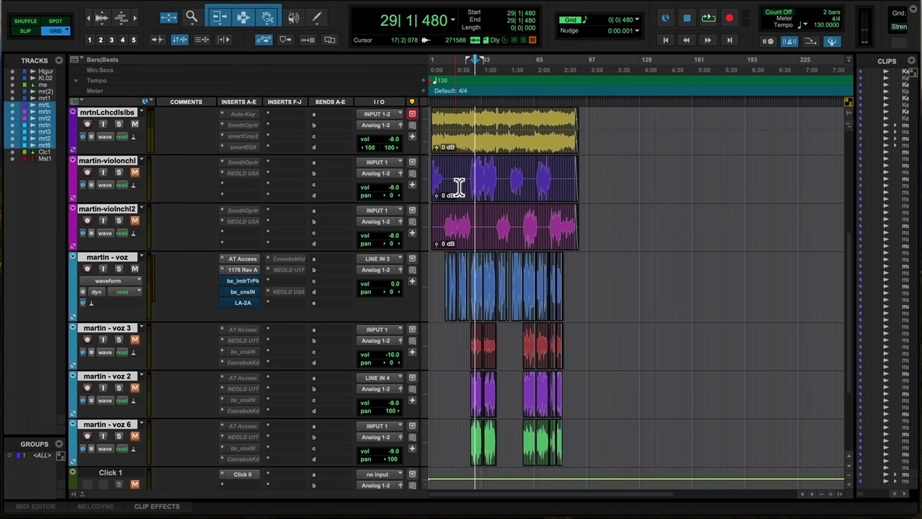
scroll(459, 186, "up", 5)
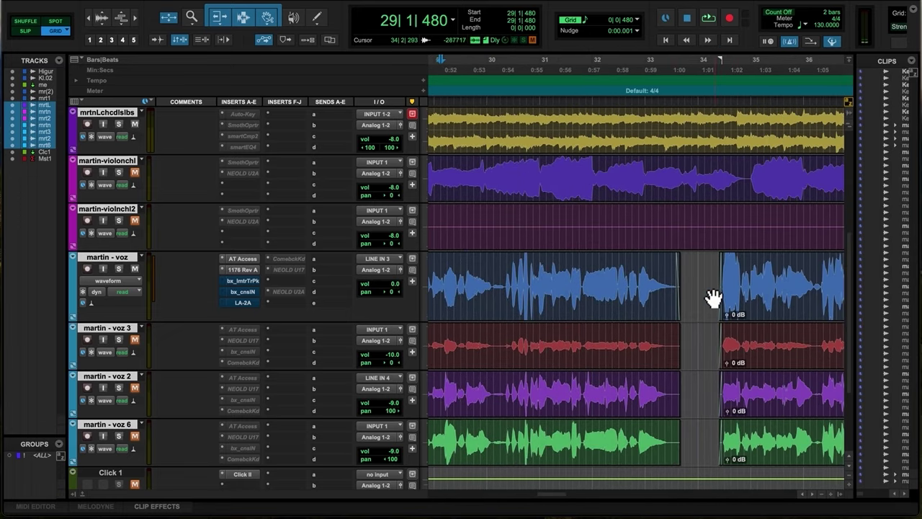
key("space")
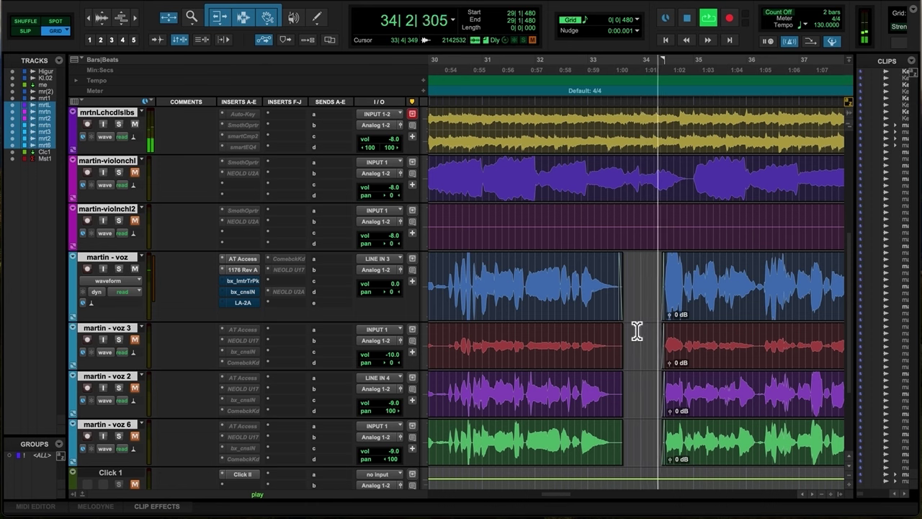
key("space")
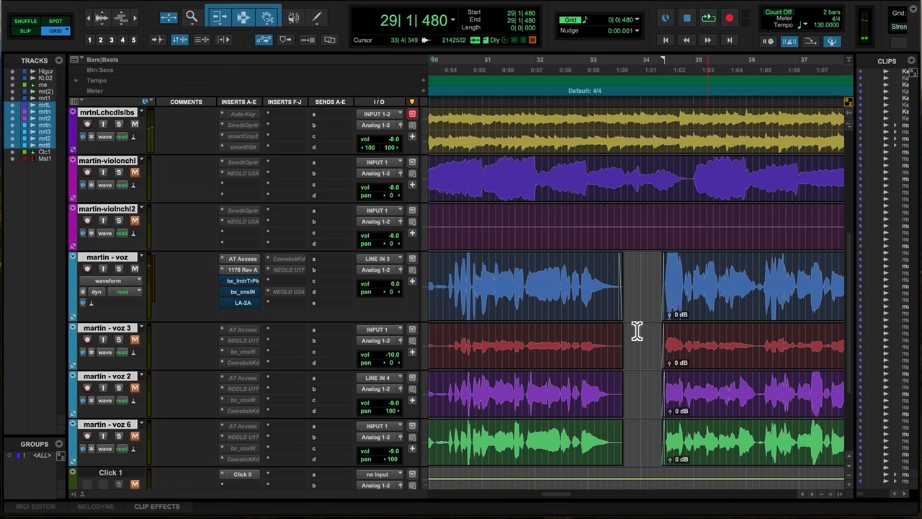
Take bx_limiter True Peak on the lead vocal out of bypass and audition the section from bar 29.
left_click(232, 283)
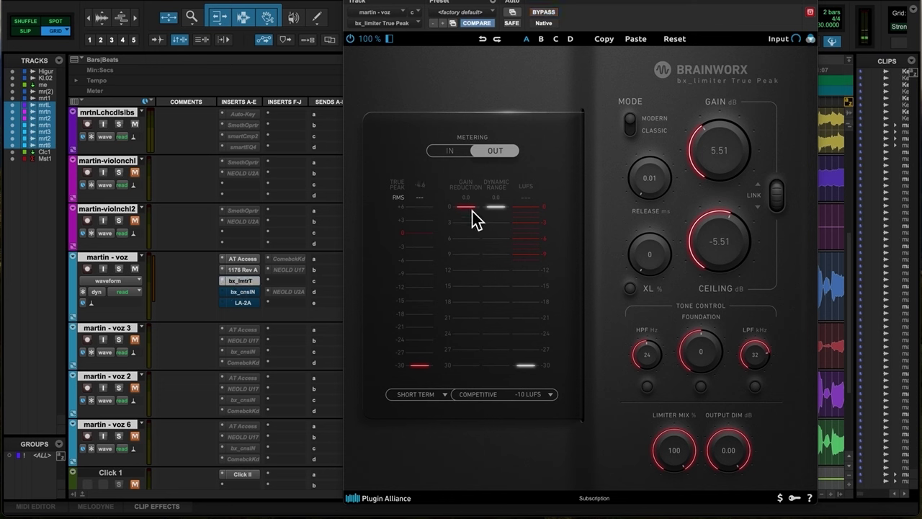
key("space")
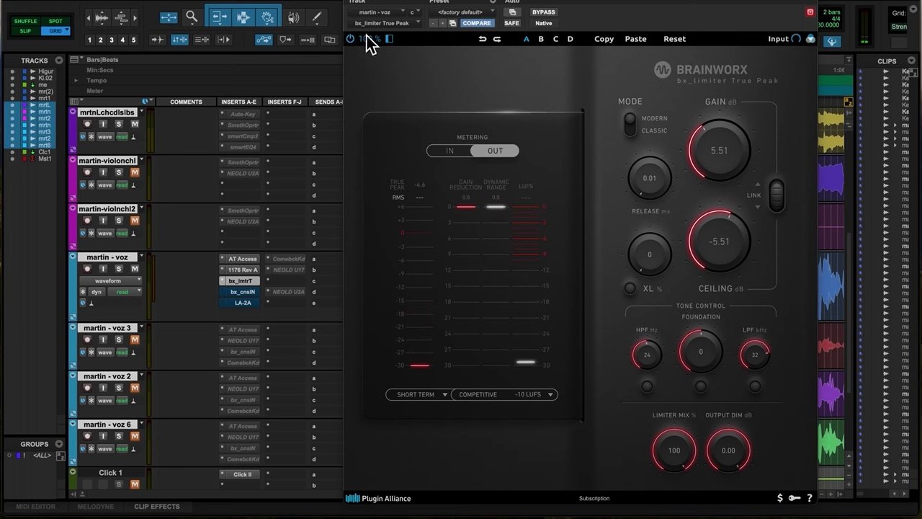
left_click(354, 4)
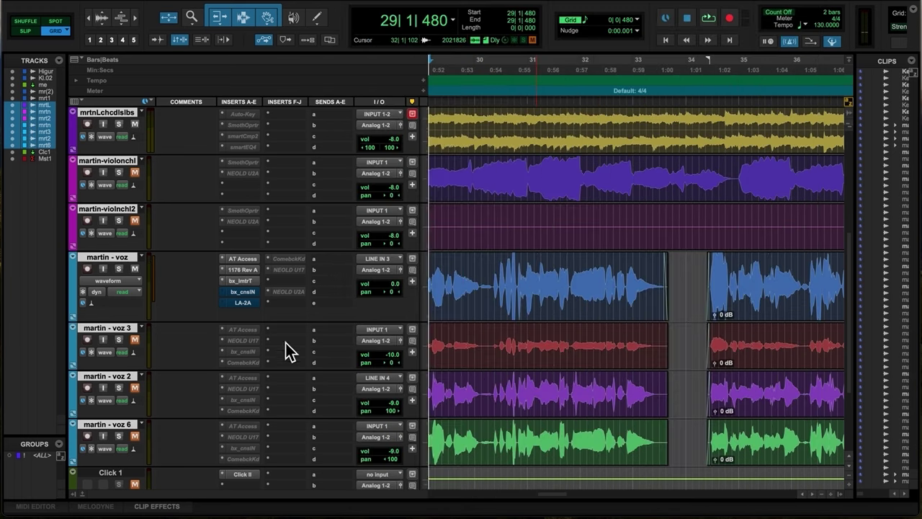
right_click(252, 302)
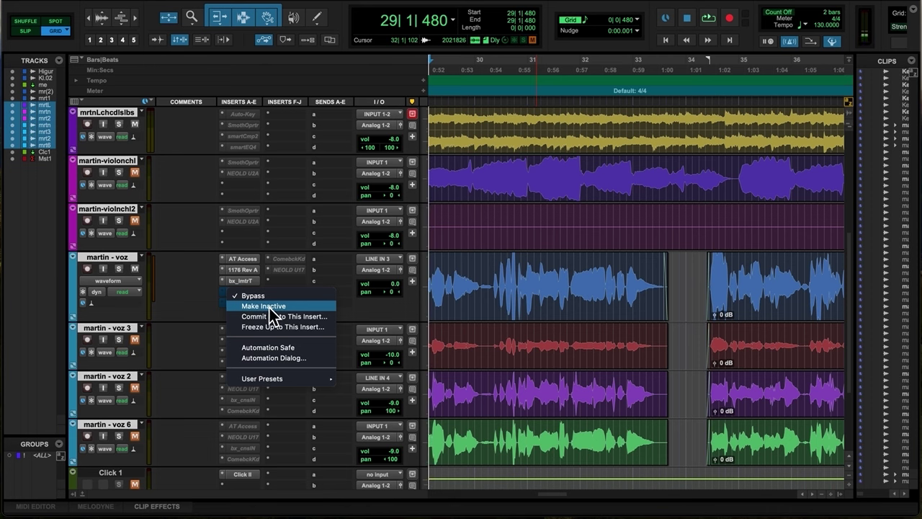
left_click(269, 307)
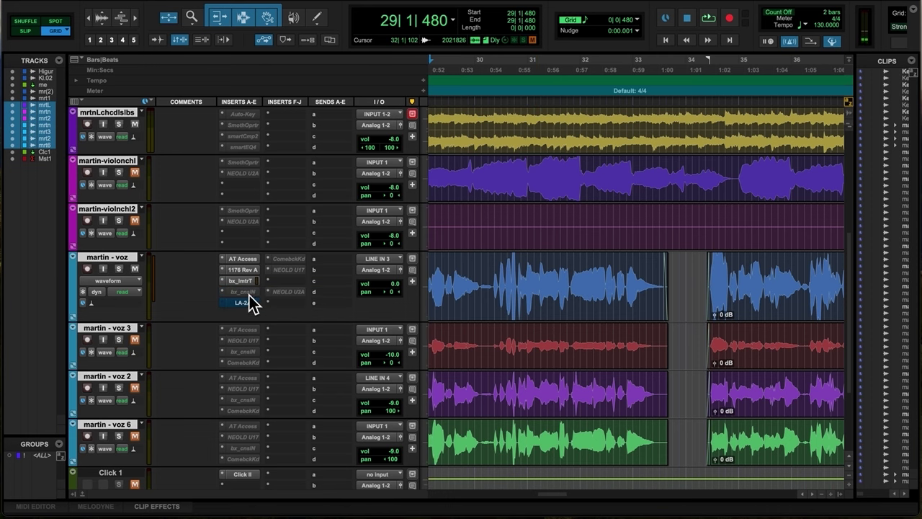
right_click(252, 302)
left_click(271, 308)
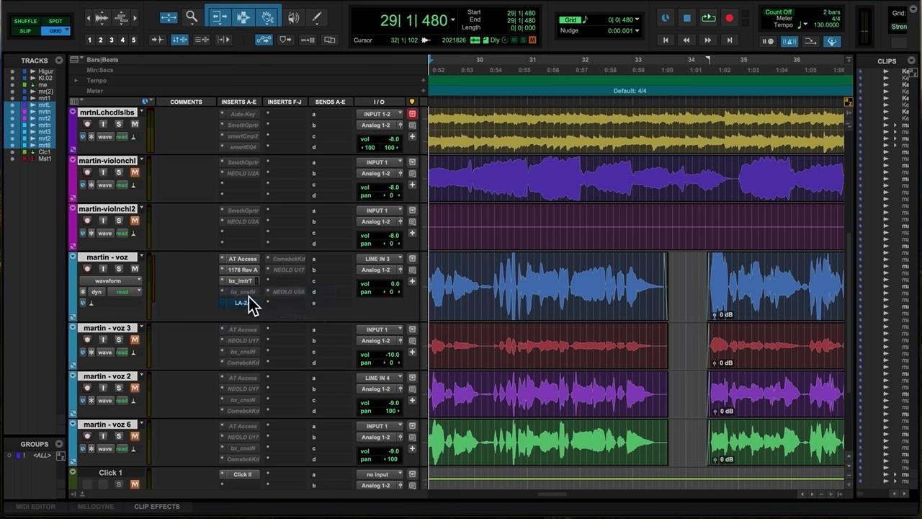
Take the bx_console N insert on the lead vocal out of bypass while playing from bar 29.
key("space")
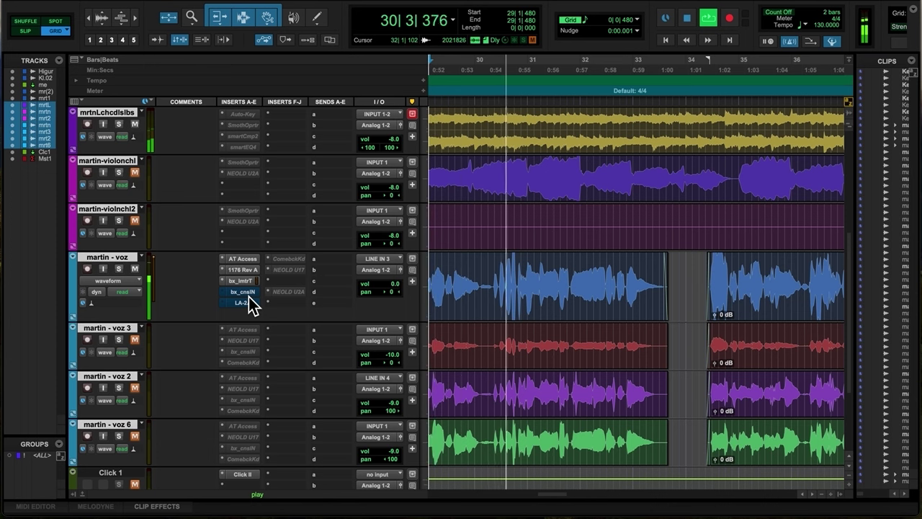
right_click(252, 303)
left_click(270, 299)
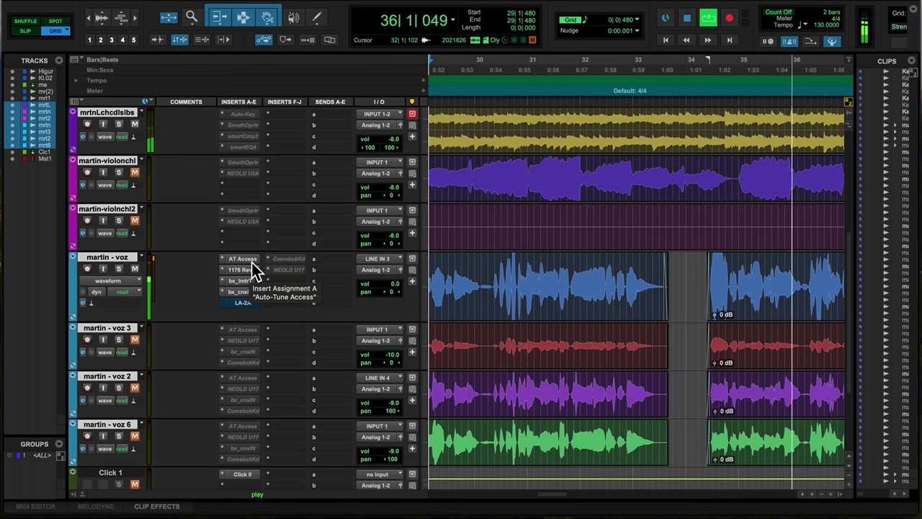
key("space")
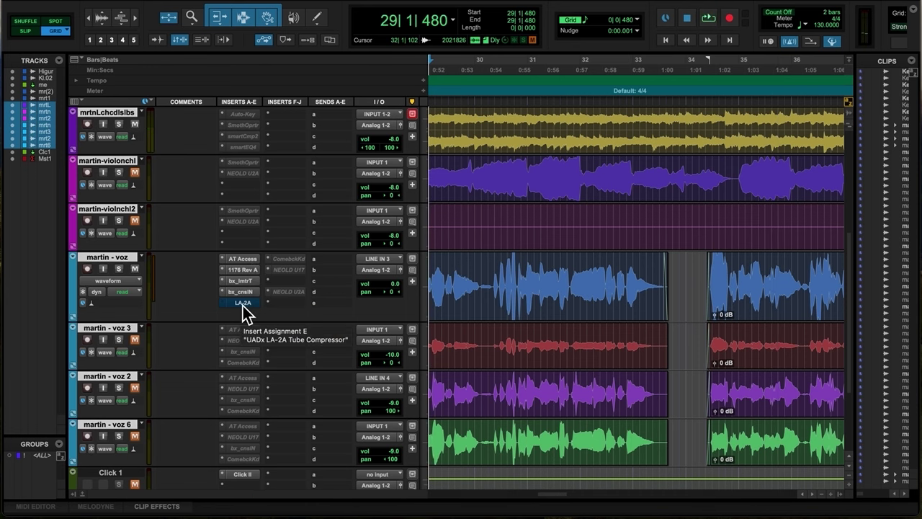
Take the LA-2A tube compressor on the lead vocal out of bypass and audition the section from bar 29.
left_click(243, 304)
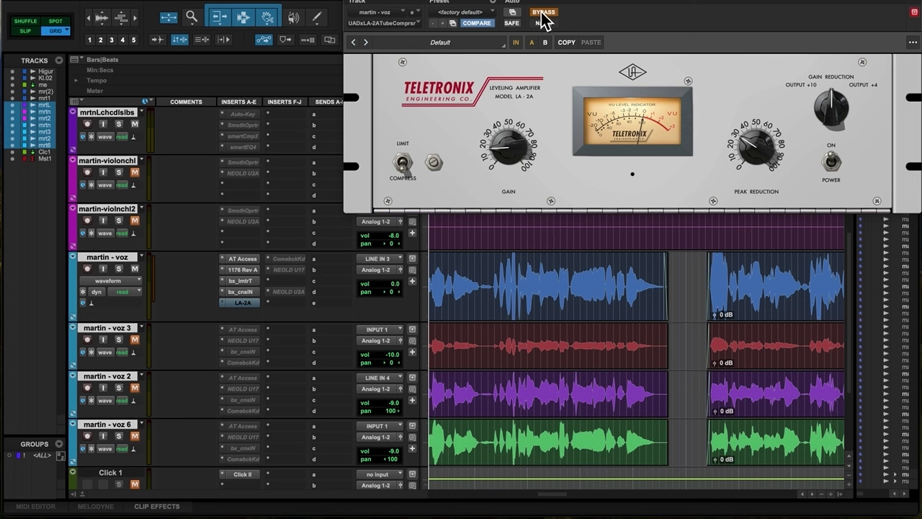
key("space")
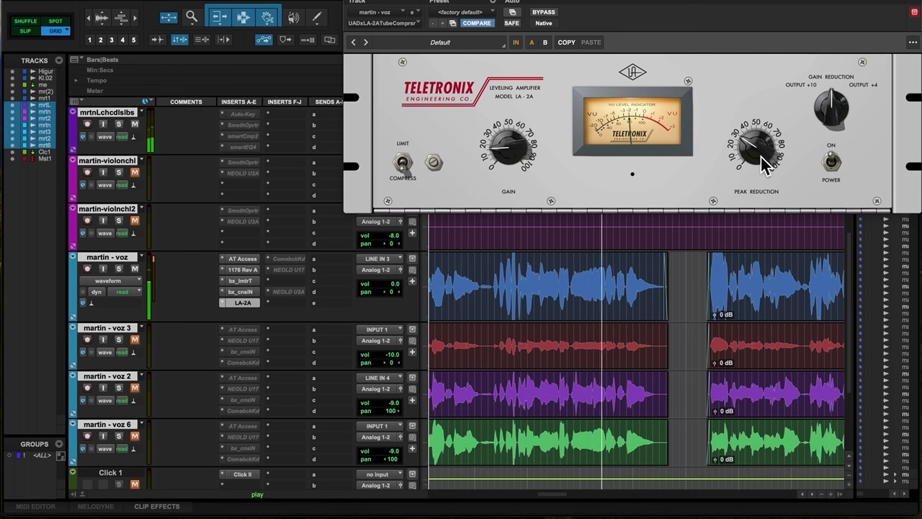
key("space")
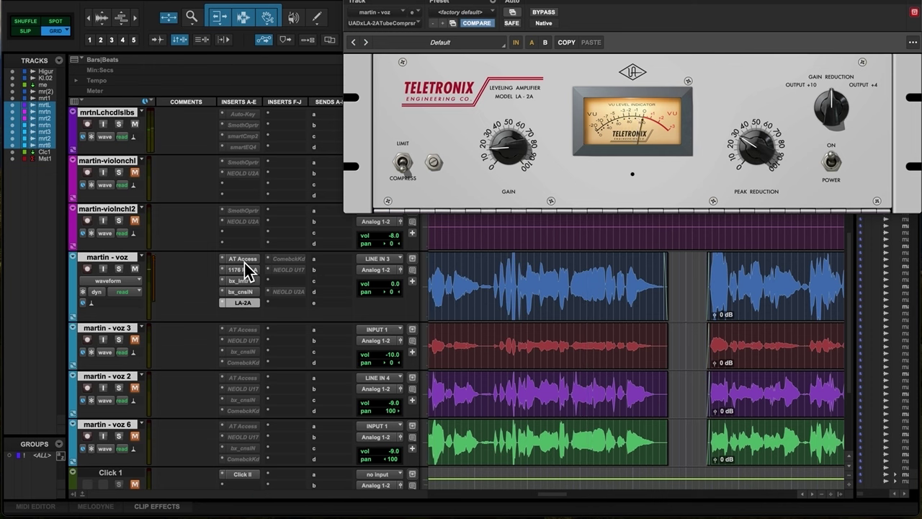
Compare the lead vocal with and without processing by toggling bypass on all its inserts during playback, leaving the whole chain active.
key("space")
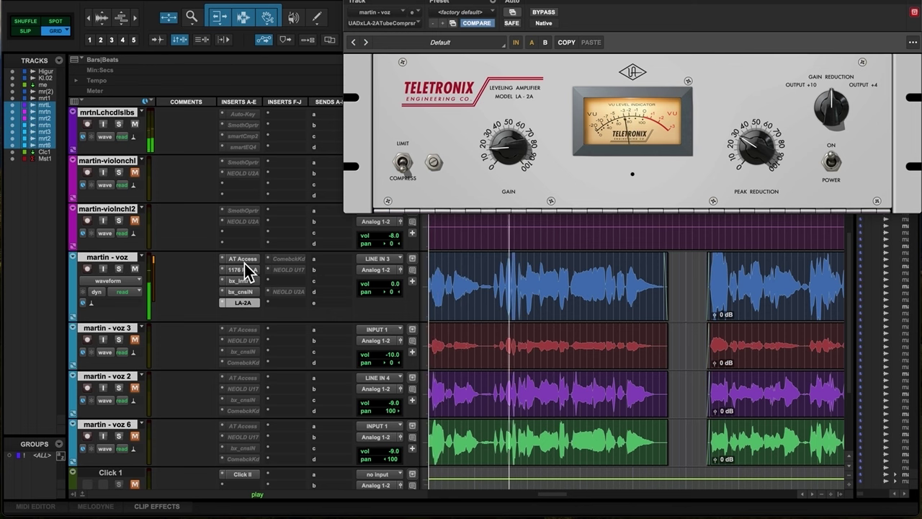
key("shift+a")
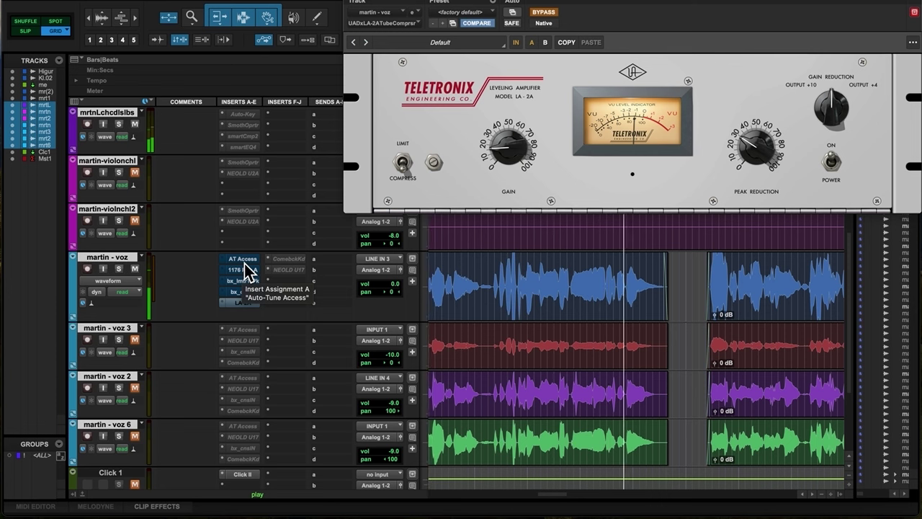
key("shift+a")
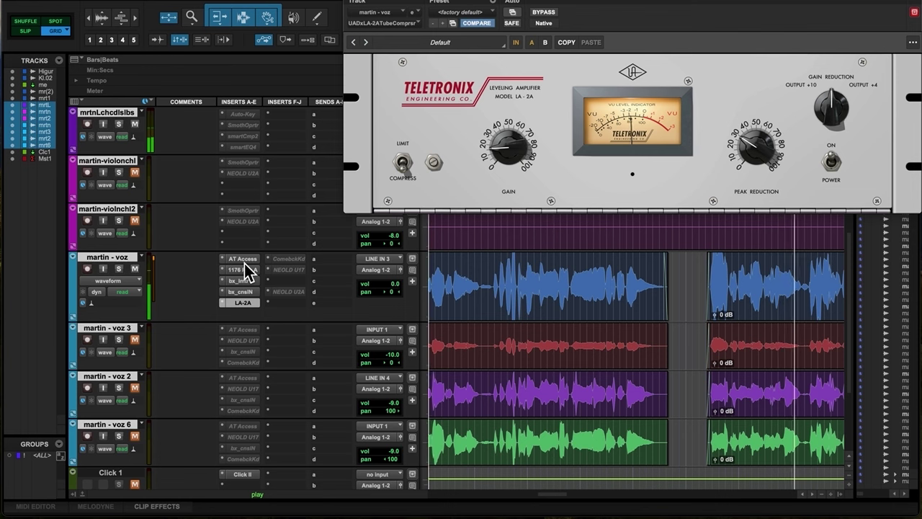
key("shift+a")
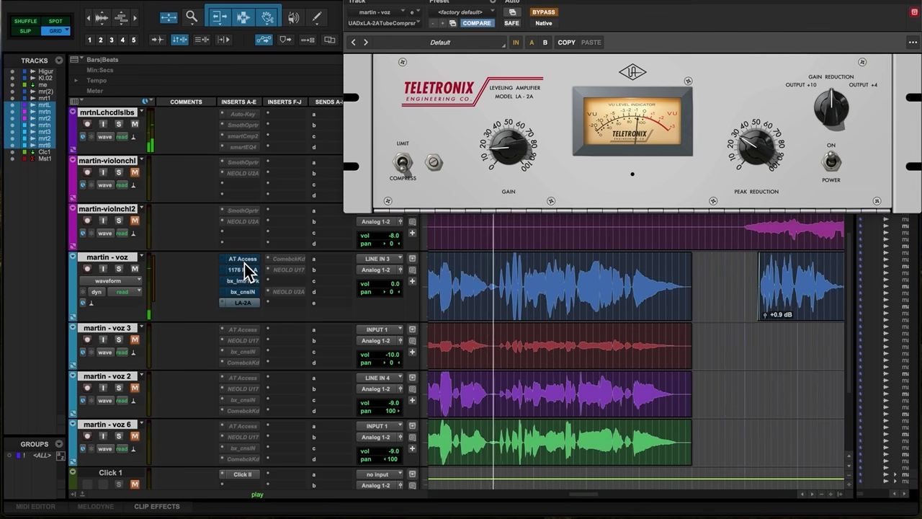
key("shift+a")
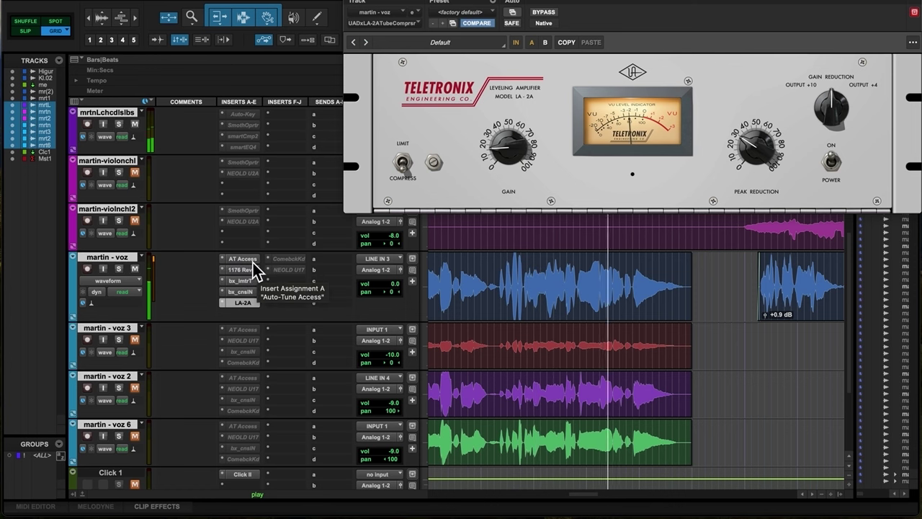
key("shift+a")
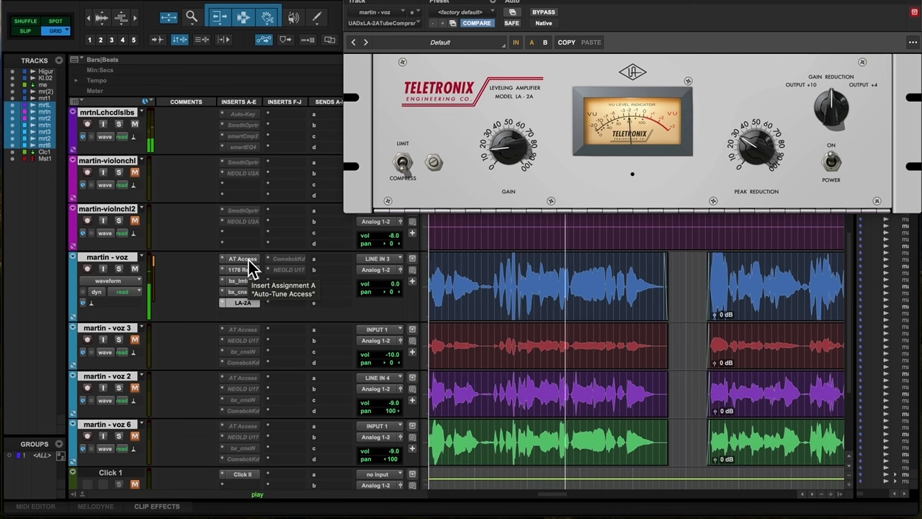
left_click(250, 269, "shift+super")
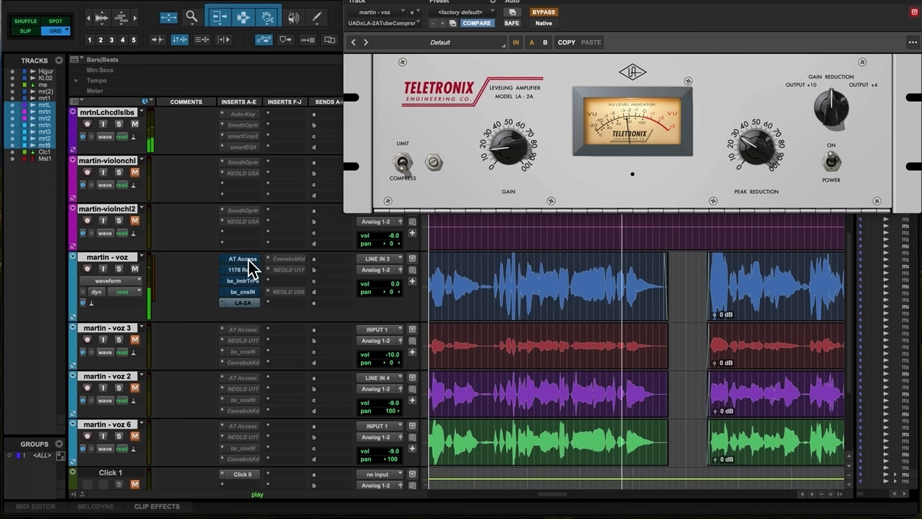
key("space")
left_click(250, 270, "shift+super")
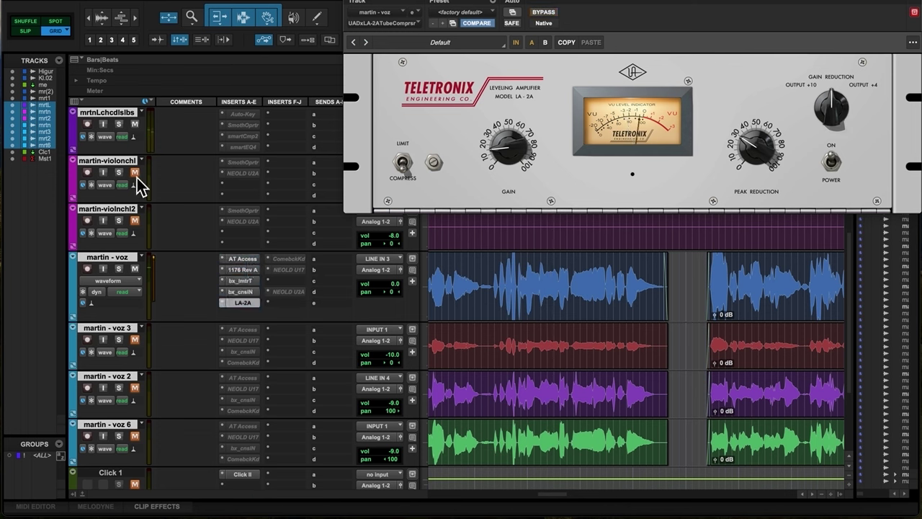
Unmute both cello tracks and compare the lead vocal with and without all its inserts during playback, leaving the chain active.
key("space")
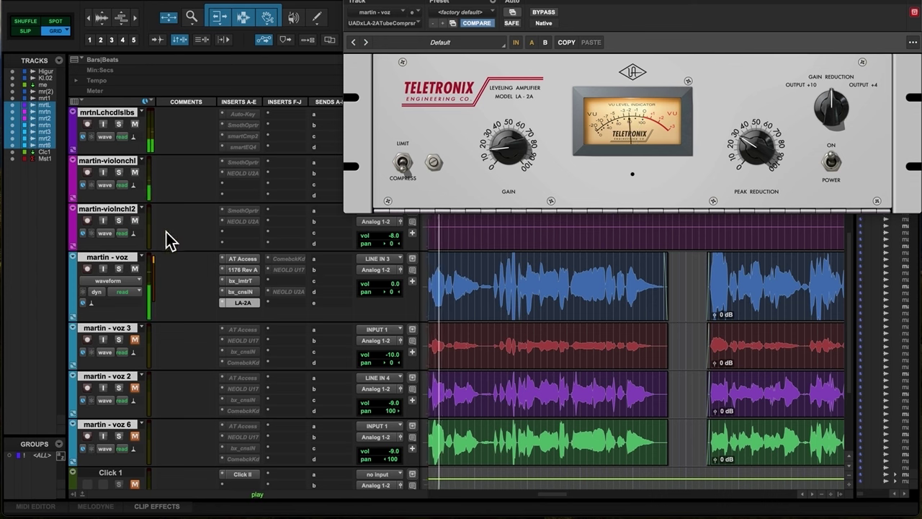
left_click(252, 269, "shift+super")
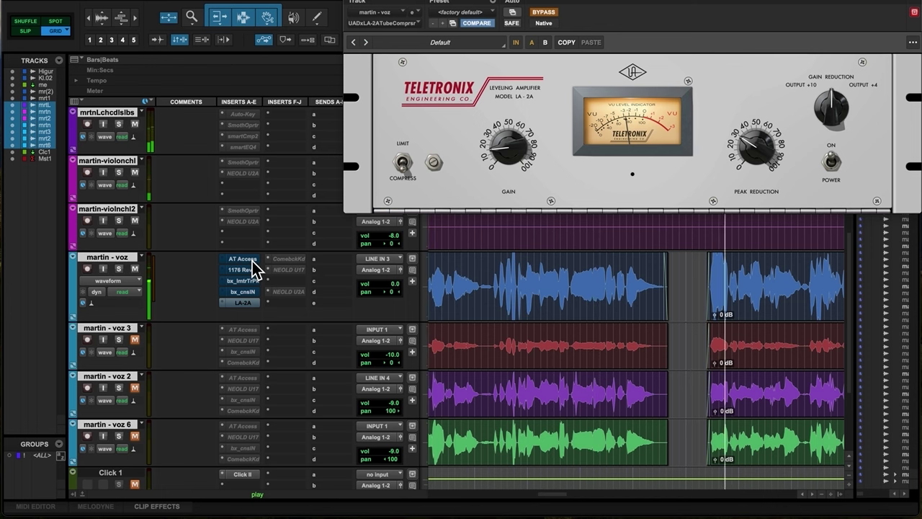
left_click(252, 269, "shift+super")
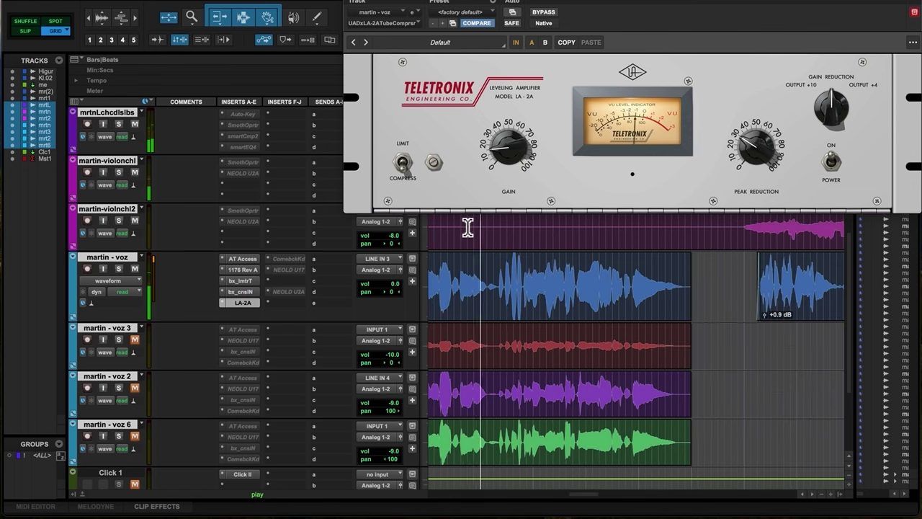
Raise the LA-2A gain on the lead vocal to about 20 and compare the chain bypassed and active during playback.
key("space")
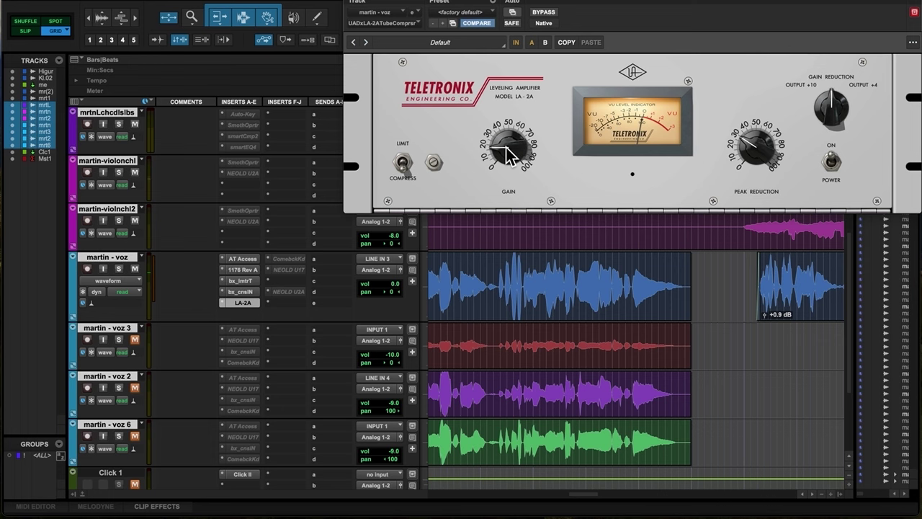
key("space")
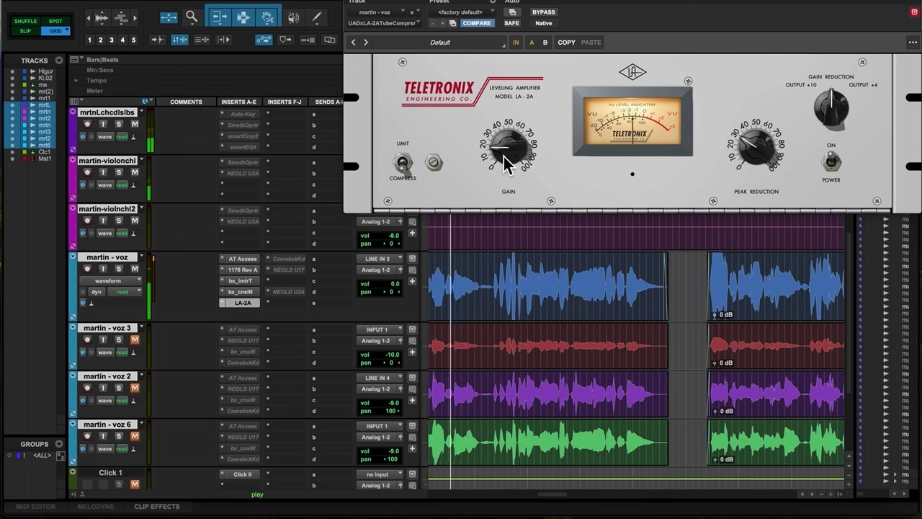
key("shift+a")
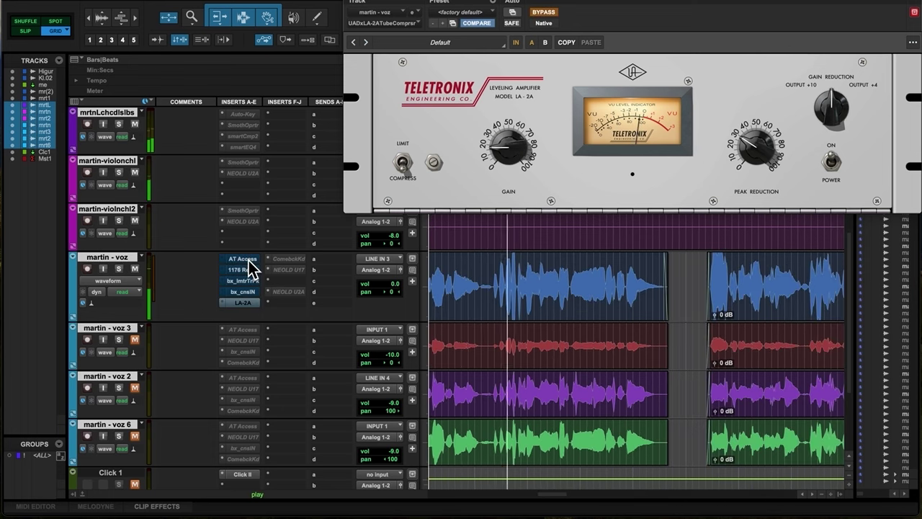
key("space")
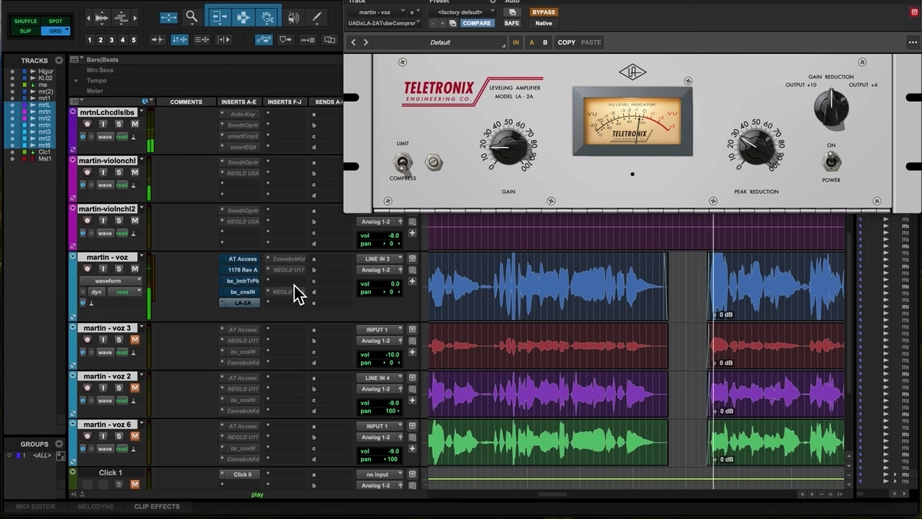
key("space")
key("shift+a")
key("space")
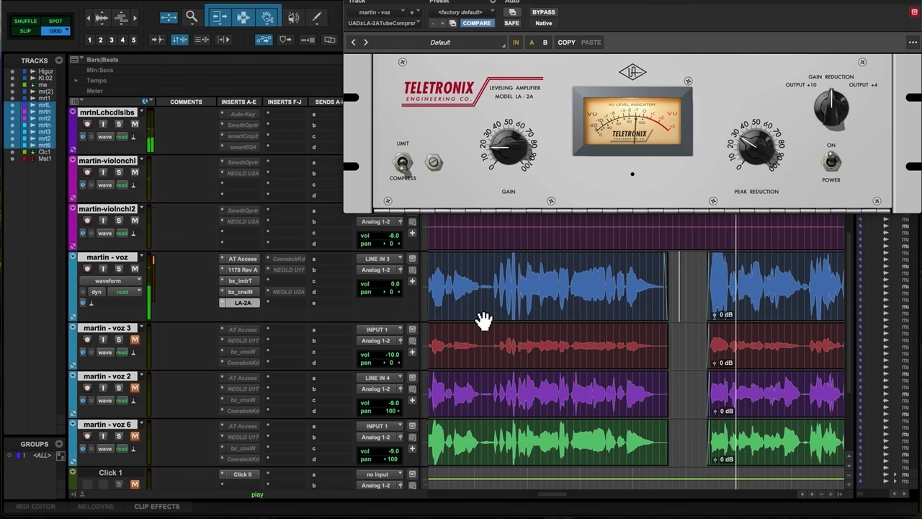
Try a higher peak reduction on the lead vocal's LA-2A, lower it to about 20, and audition the compression.
key("space")
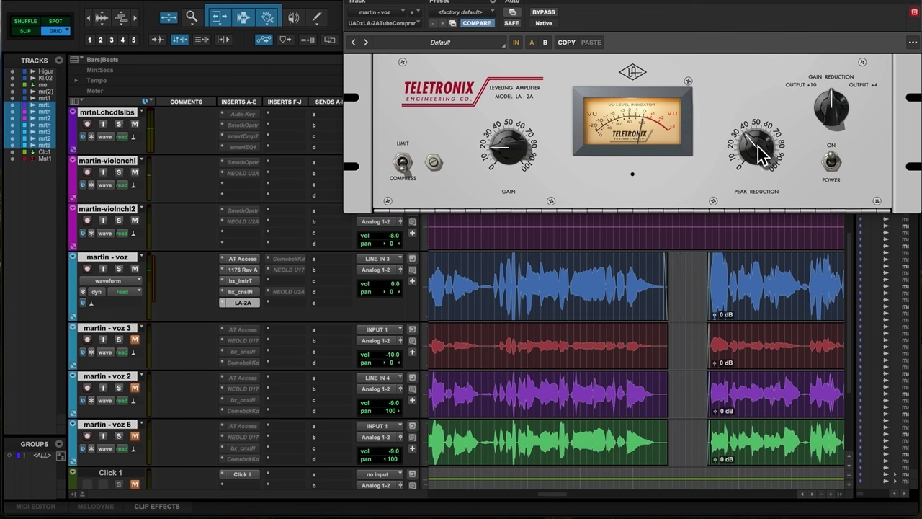
key("space")
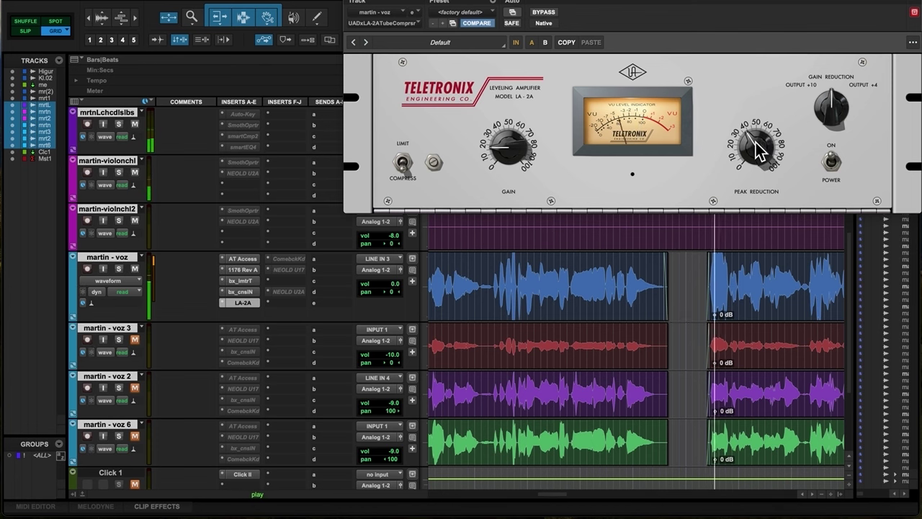
key("space")
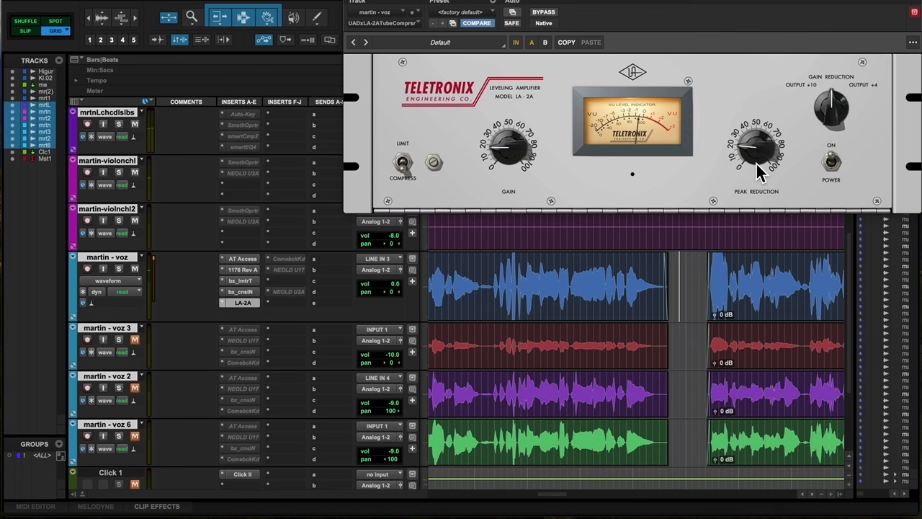
key("space")
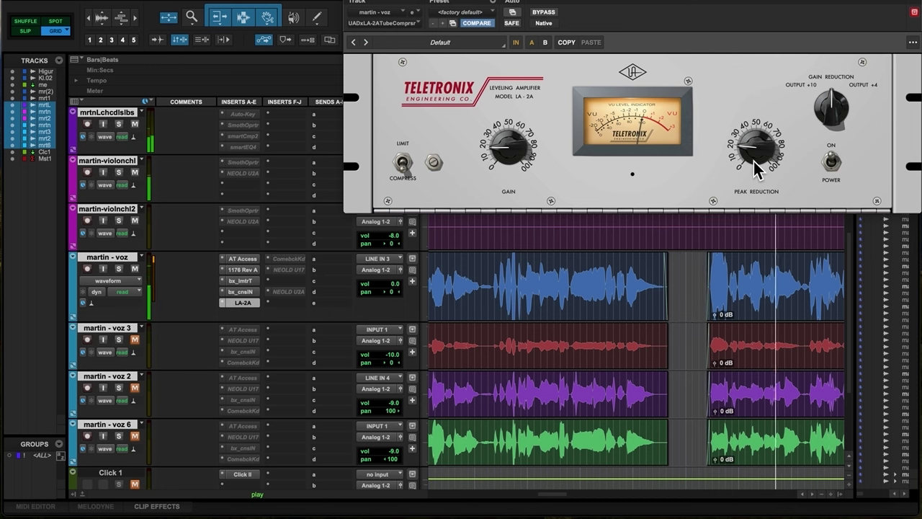
key("space")
key("space")
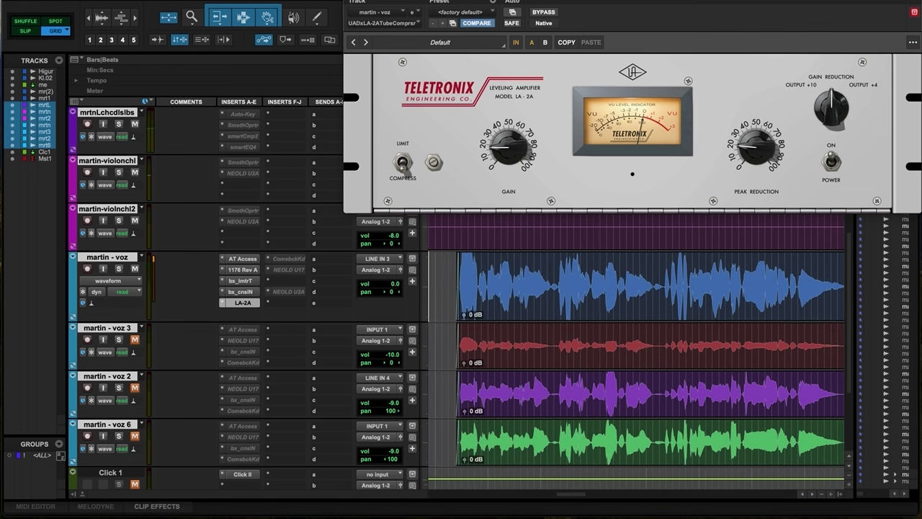
Replay the vocal section doubled by the muted backing takes, first with all lead vocal inserts bypassed, then with them active.
left_click(252, 261, "shift+super")
key("space")
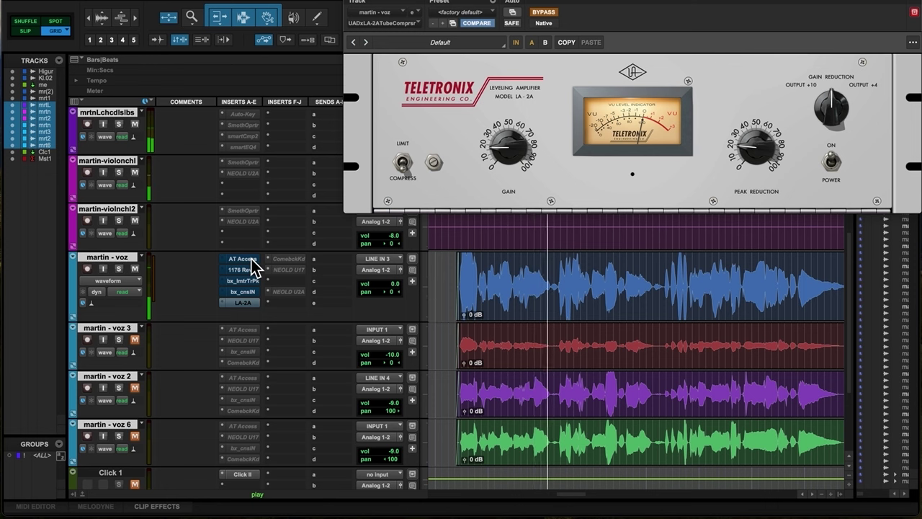
key("space")
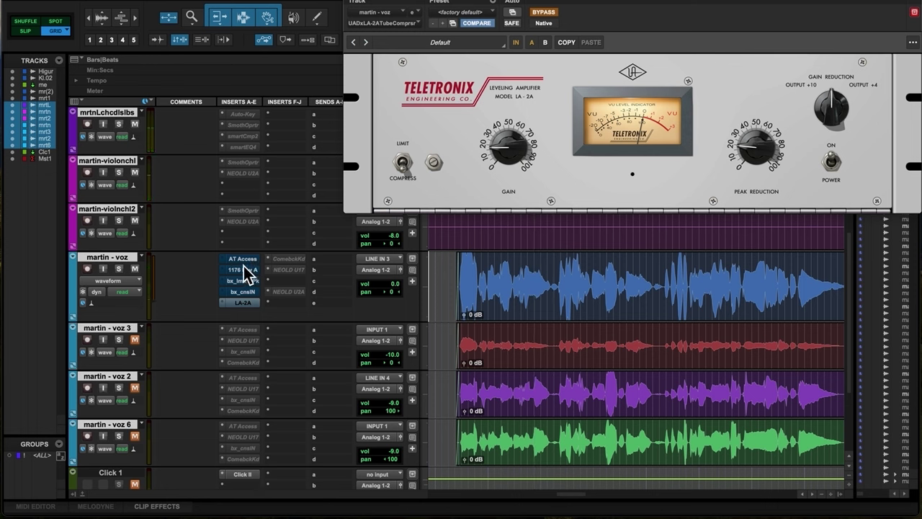
key("space")
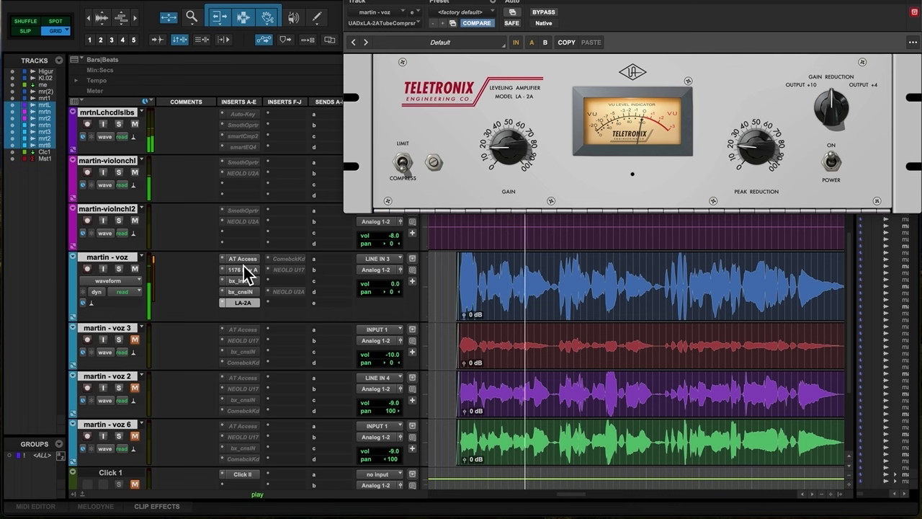
Toggle bypass on the whole lead vocal chain over the solo vocal phrases, lower the LA-2A gain slightly, and stop playback with the chain active.
left_click(242, 259, "shift+super")
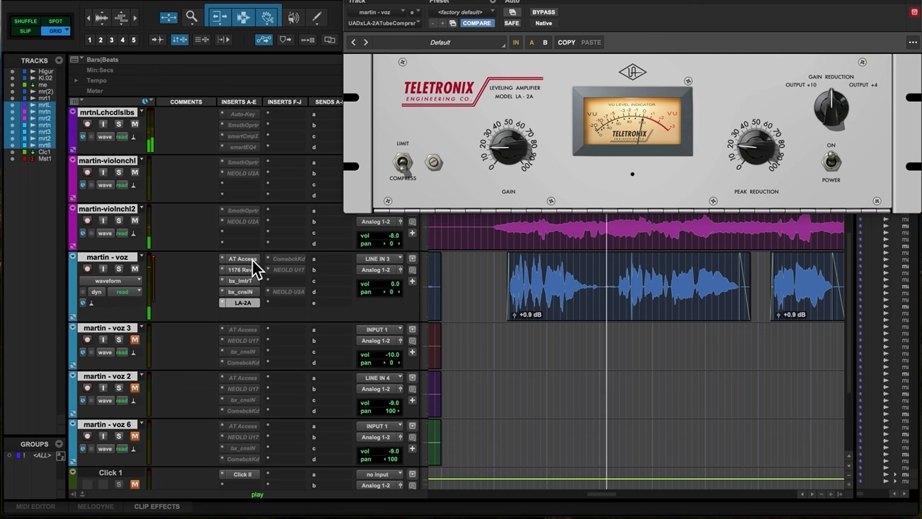
left_click(253, 260, "shift+super")
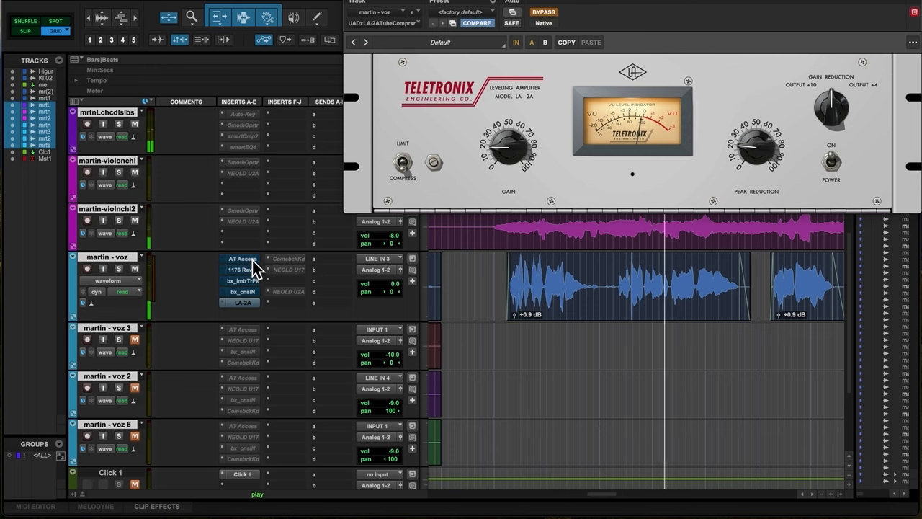
left_click(253, 260, "shift+super")
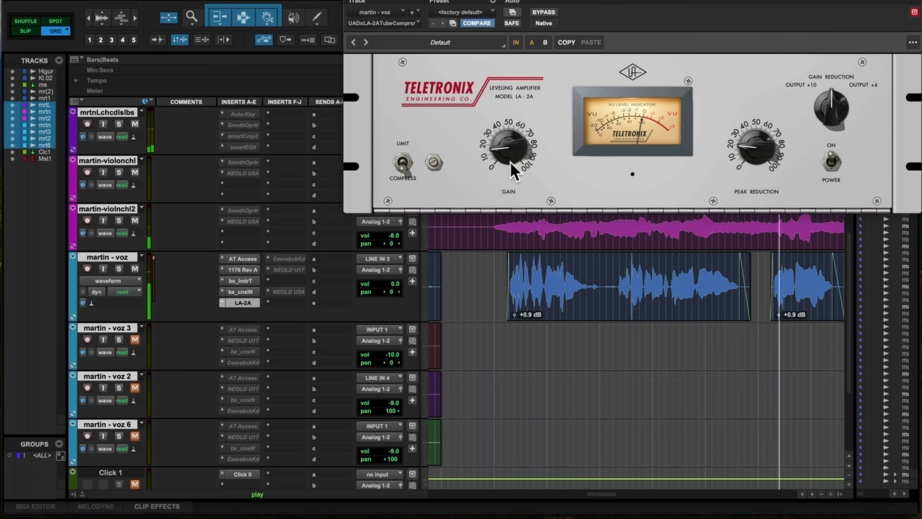
left_click(252, 260, "shift+super")
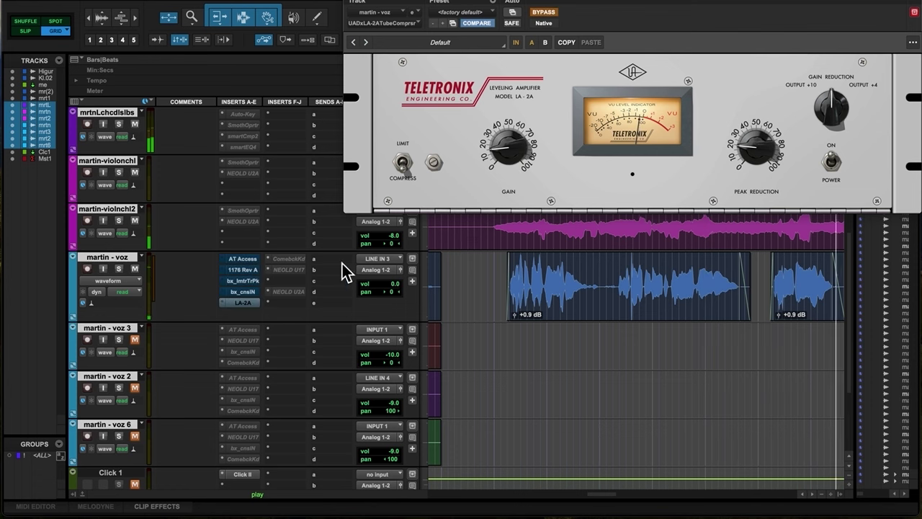
key("space")
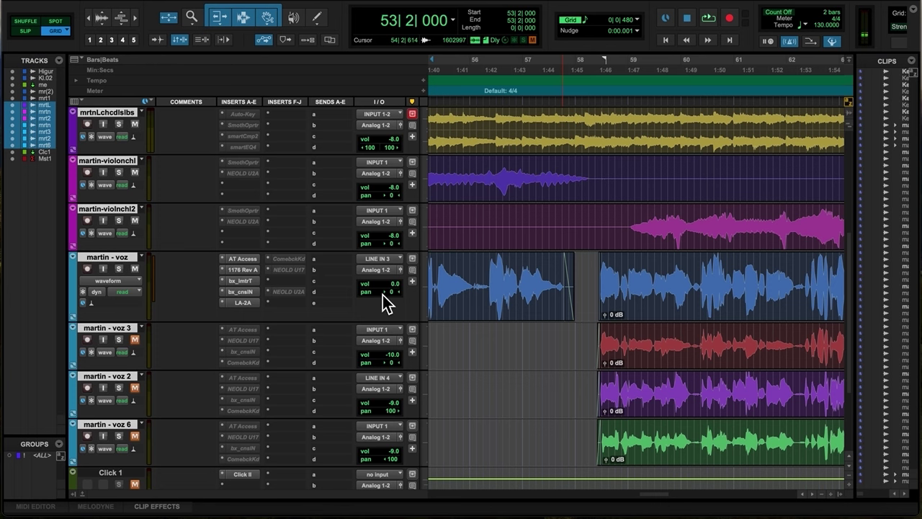
scroll(597, 385, "left", 5)
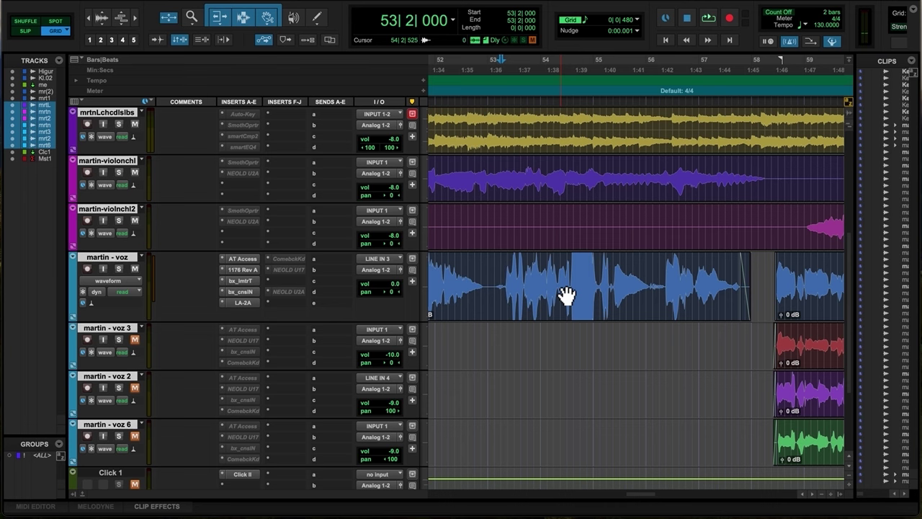
key("r")
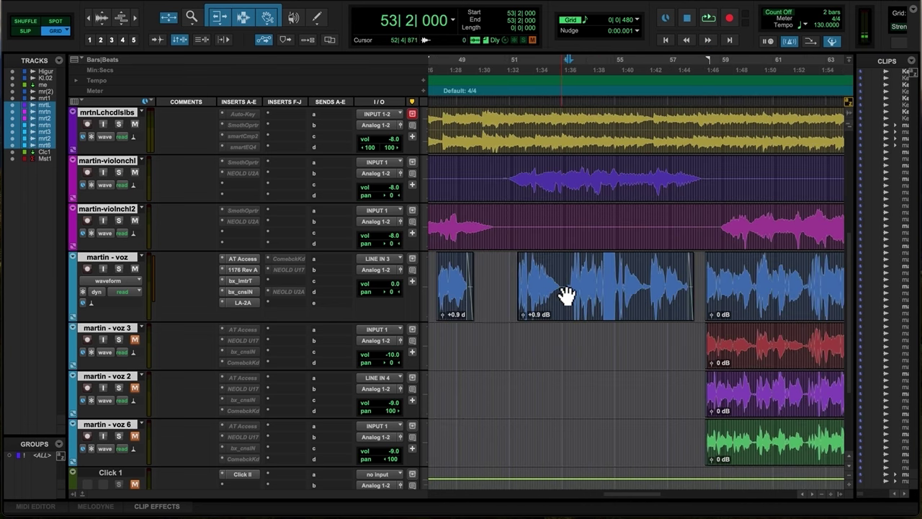